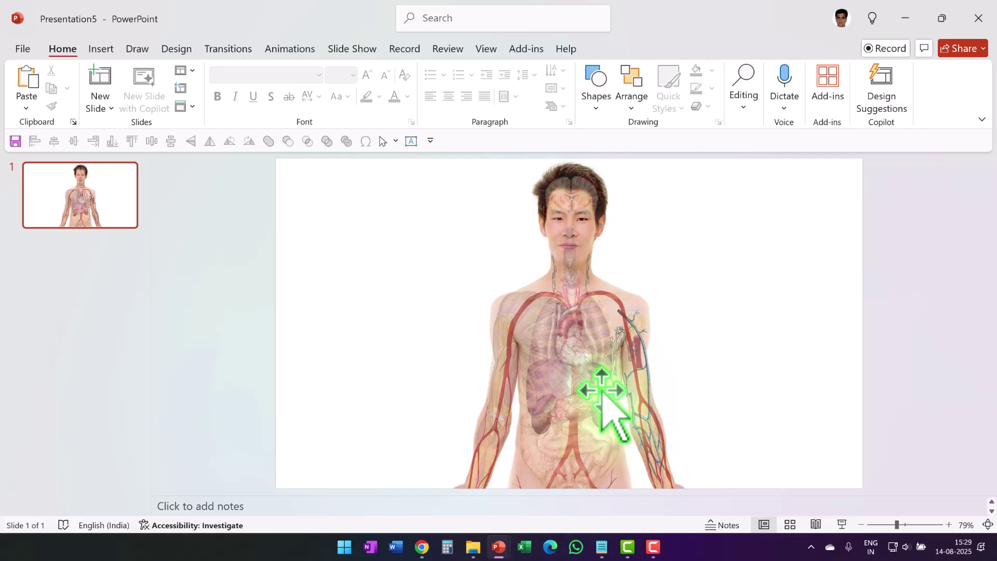
Paste the copied Brain, Heart and Kidneys slides after slide 1 with Ctrl+V
key(ctrl+v)
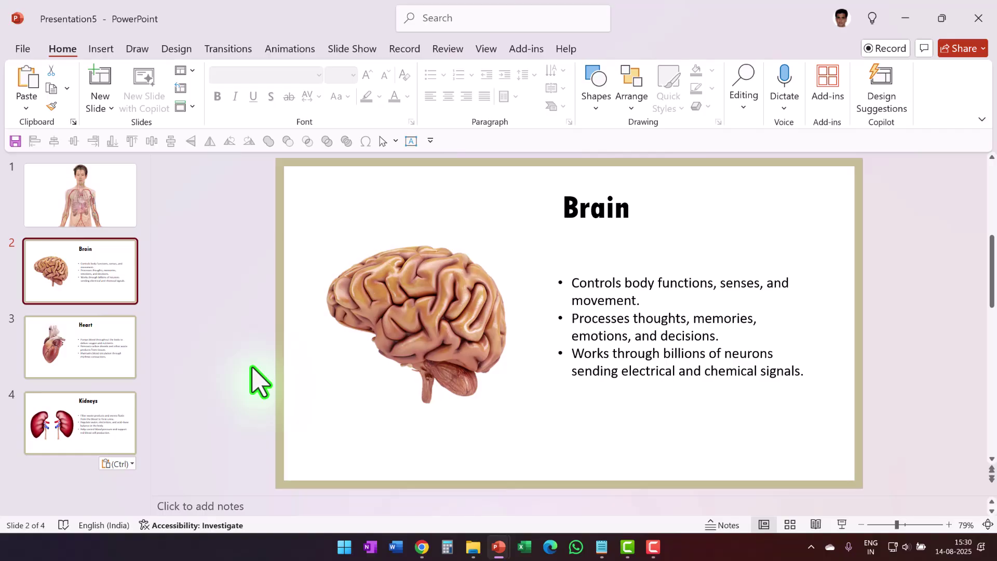
Look through slides 1–4, ending on the Kidneys slide
click(111, 216)
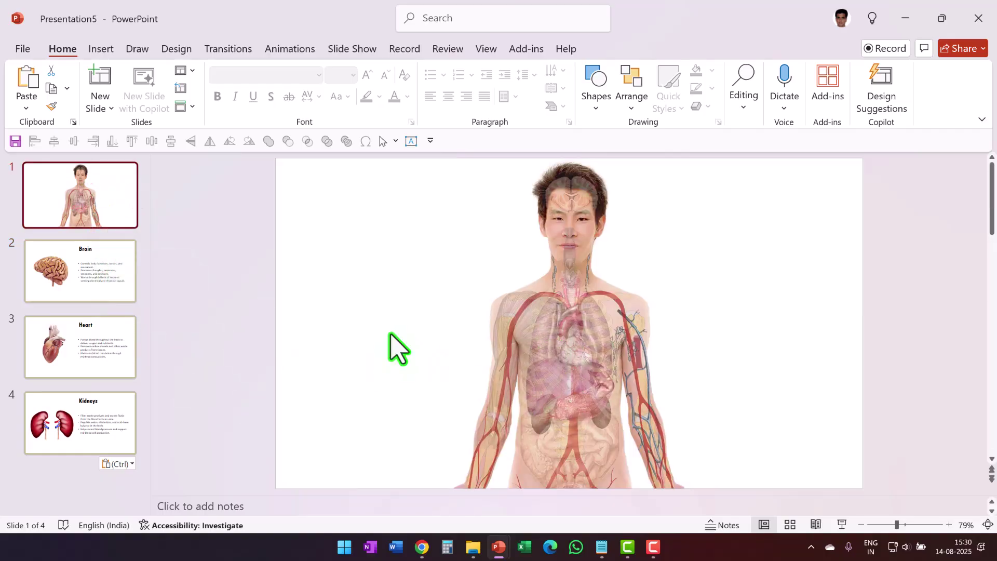
click(111, 288)
click(121, 351)
click(102, 413)
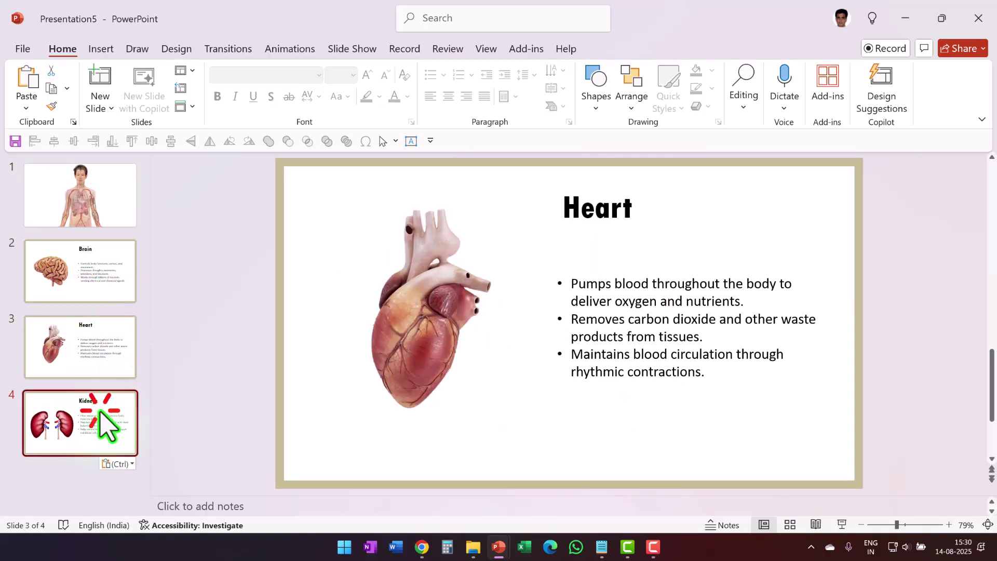
On the Kidneys slide, select the picture, the text box, and then the beige border frame
click(488, 325)
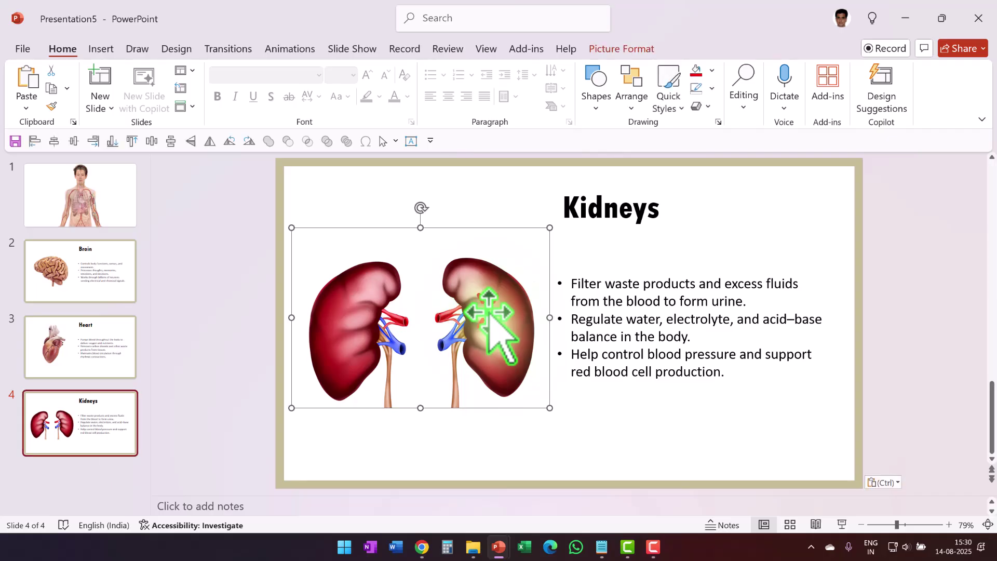
click(606, 340)
click(509, 318)
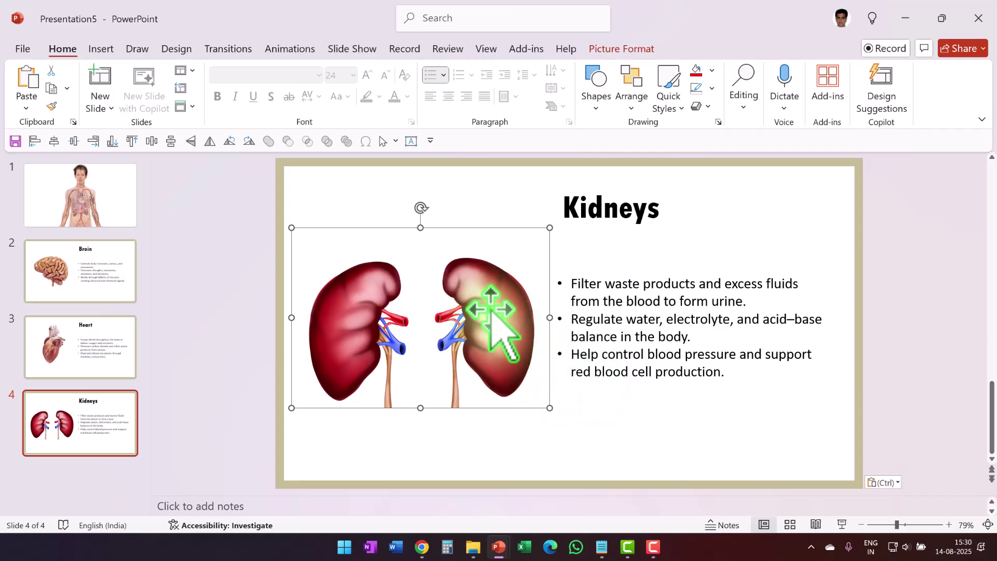
click(734, 166)
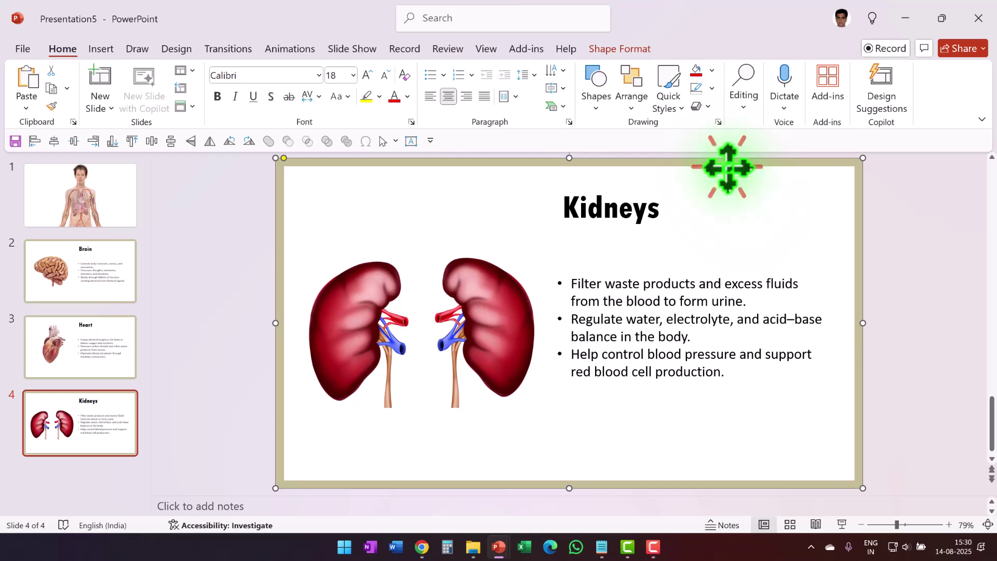
Delete the beige border and draw a full-slide Frame shape with a thinner border
key(Delete)
click(588, 99)
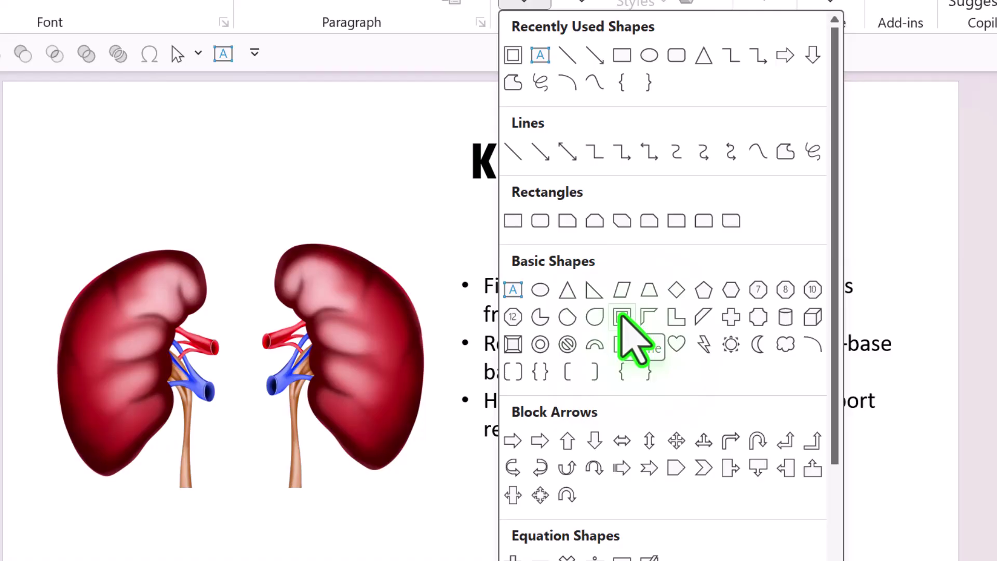
click(622, 317)
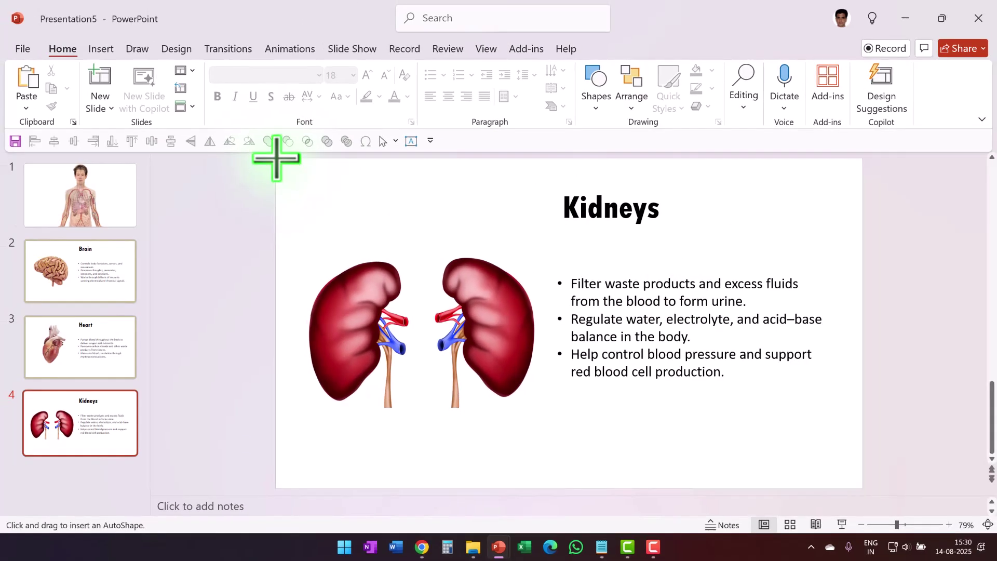
drag(277, 158, 862, 489)
drag(316, 157, 285, 167)
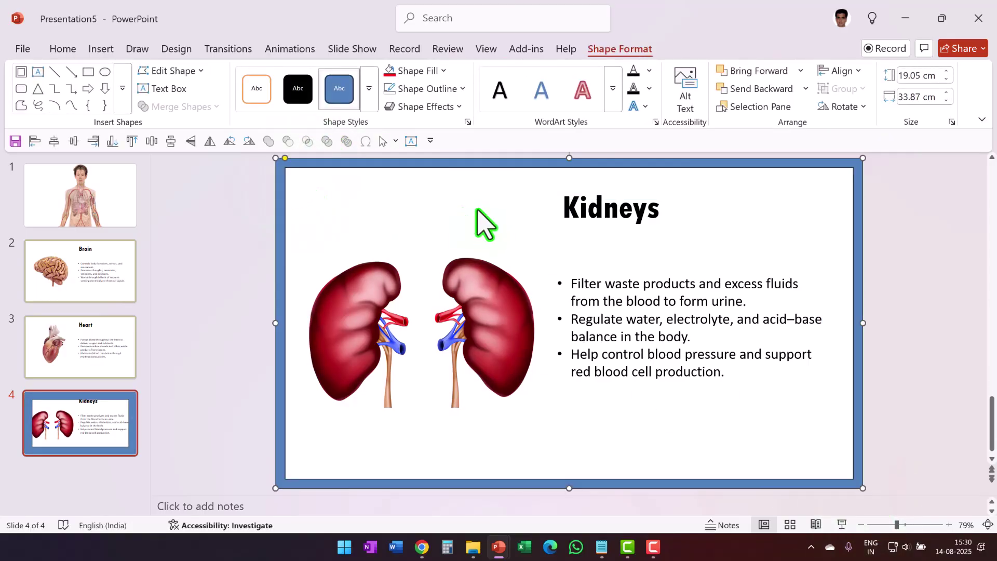
Fill the new frame tan and remove its outline
click(442, 71)
click(435, 180)
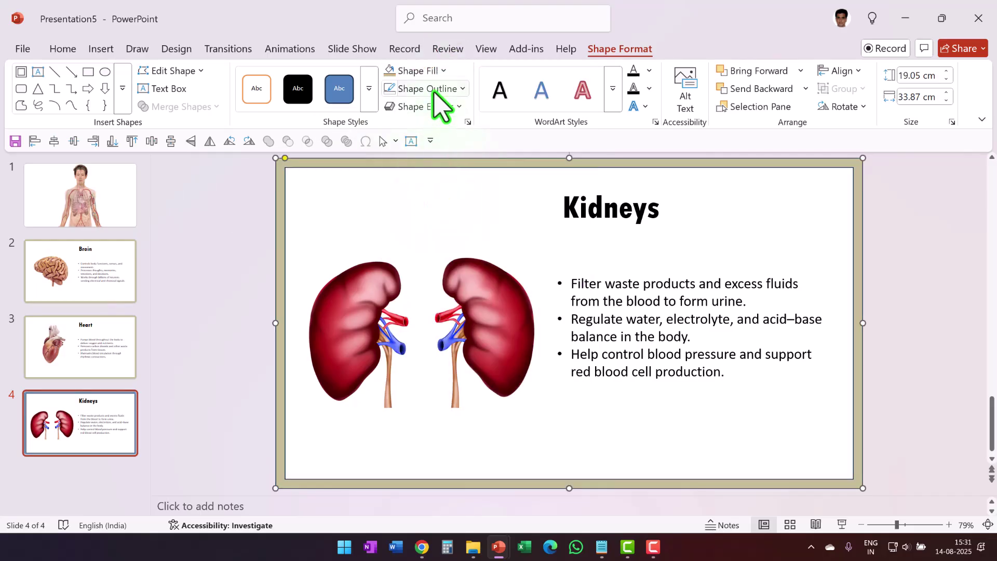
click(431, 89)
click(438, 333)
click(920, 320)
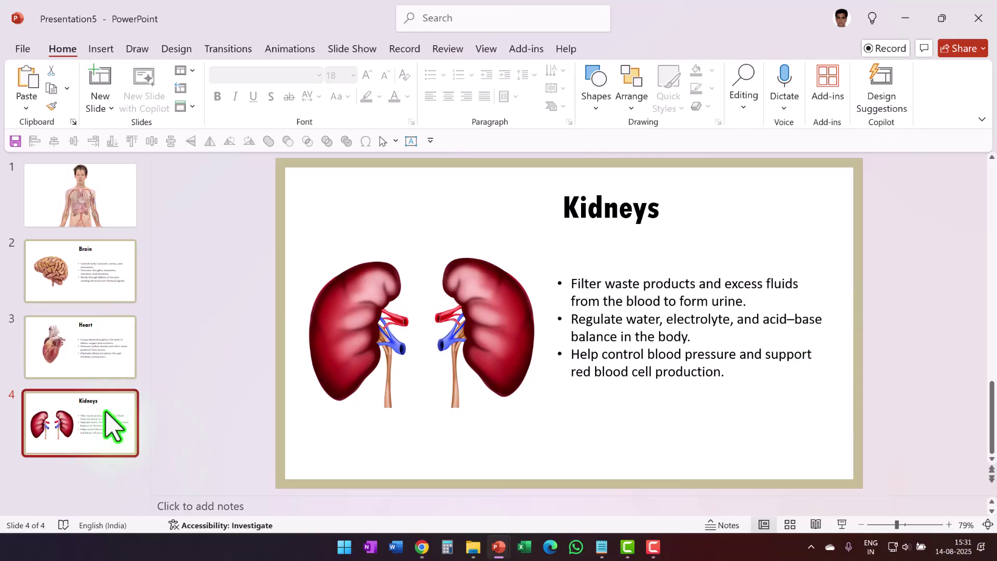
click(107, 197)
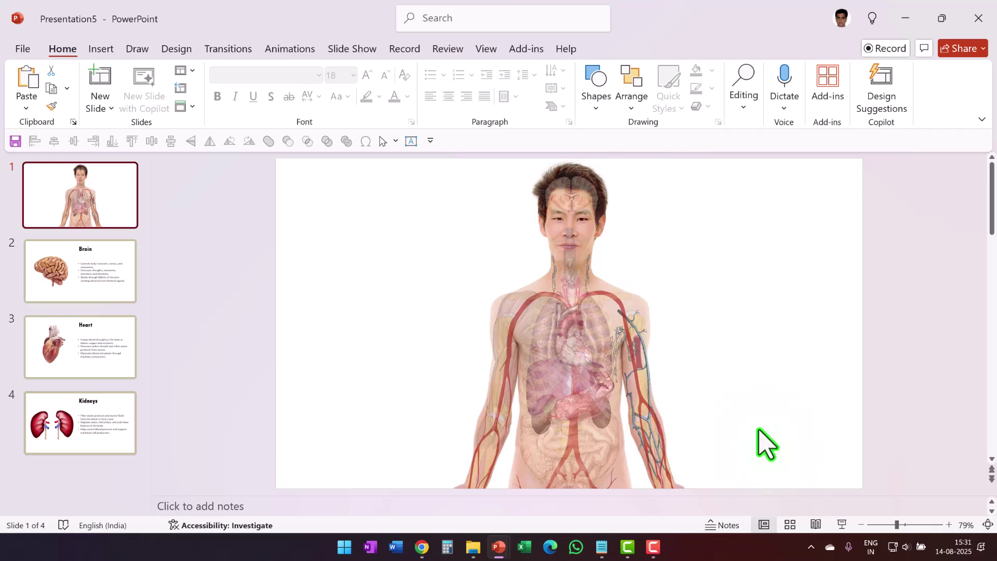
Open the Insert Zoom options on the anatomy body slide
key(alt+n)
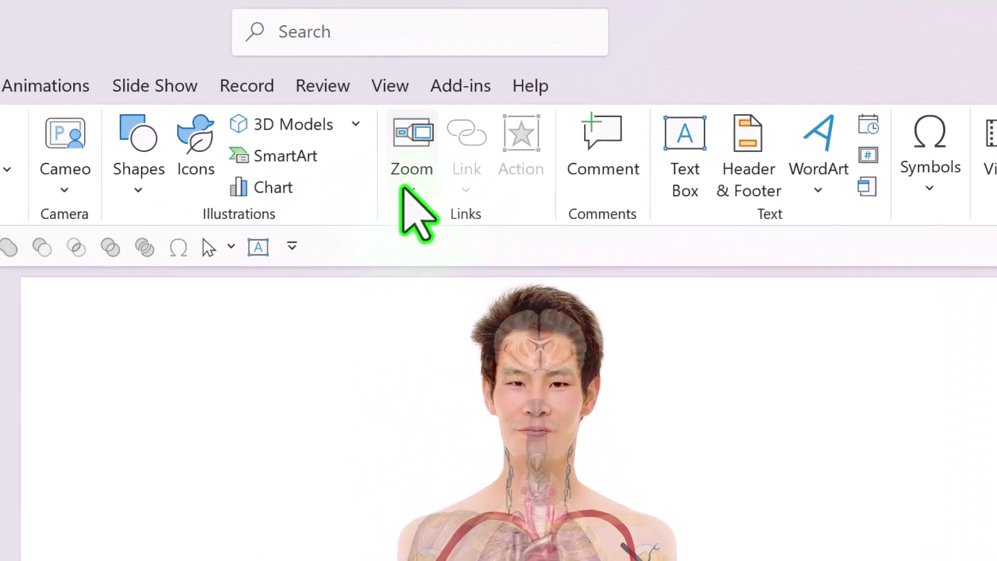
click(498, 96)
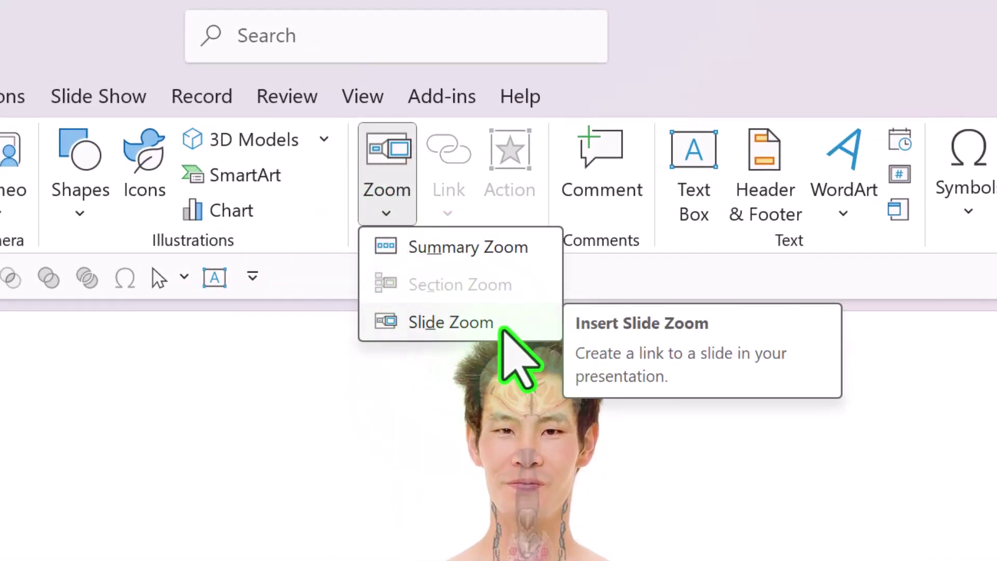
Insert slide zooms for the Brain, Heart and Kidneys slides on slide 1
click(460, 324)
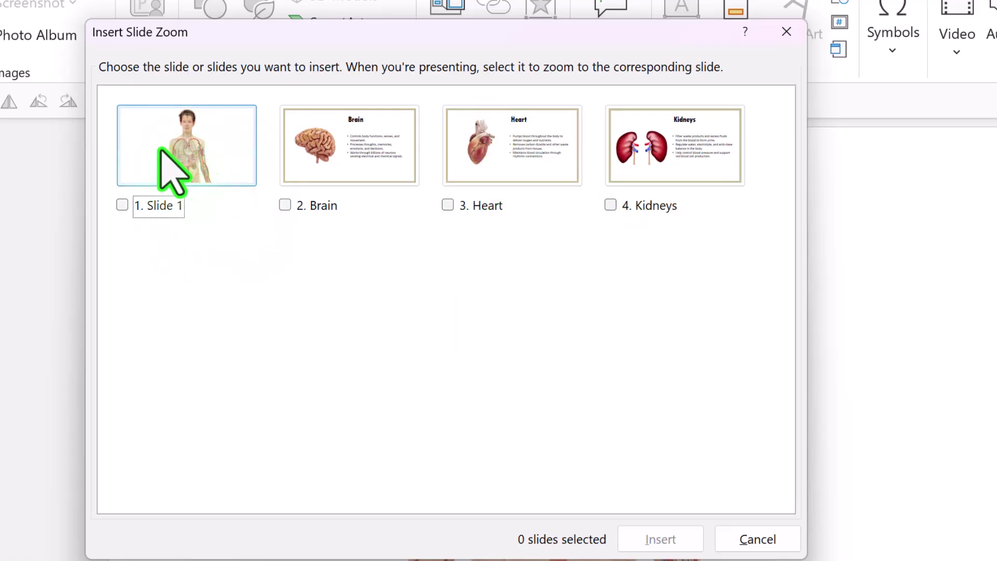
click(283, 205)
click(457, 205)
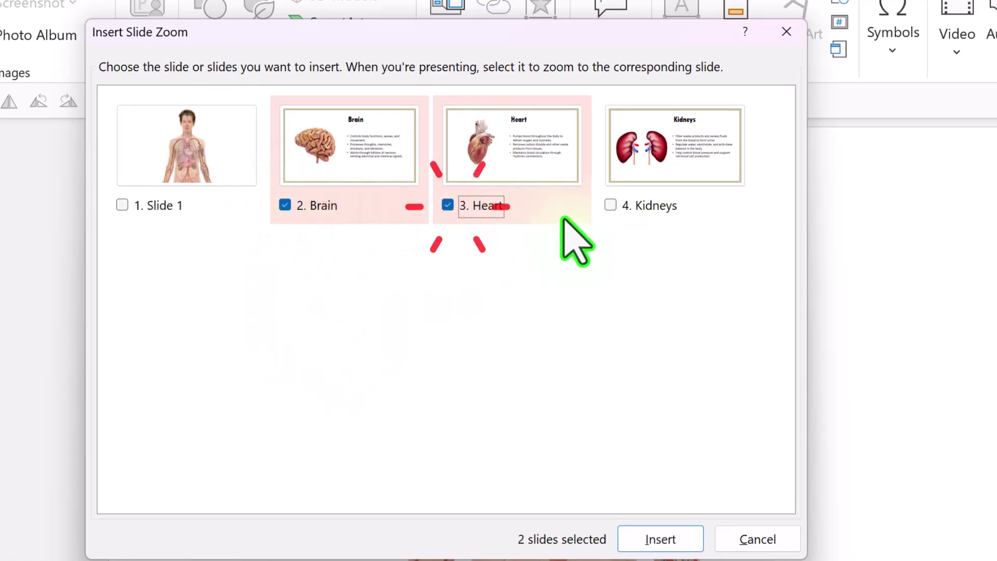
click(618, 205)
click(640, 529)
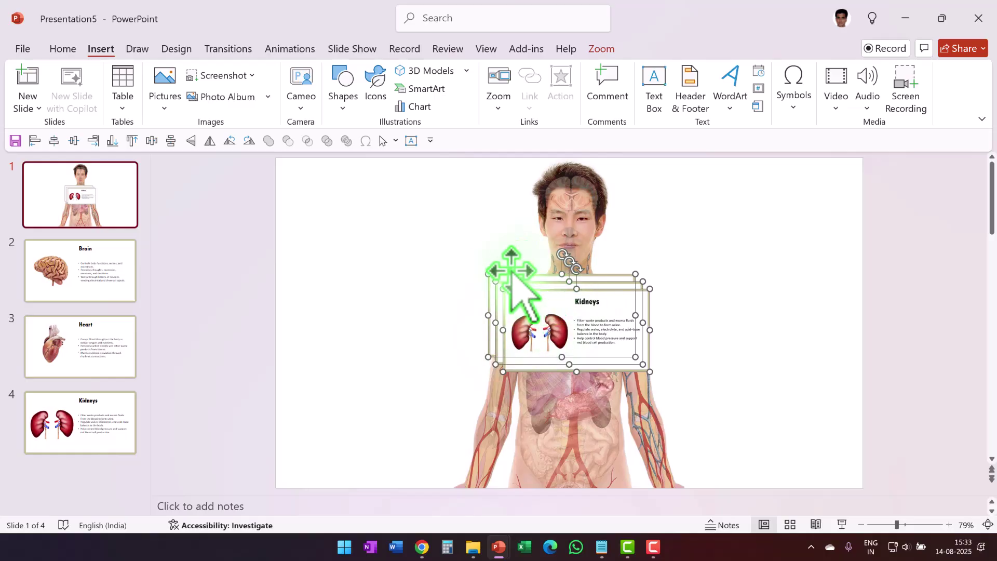
Move the Kidneys zoom to the body's lower left and the Brain zoom beside the head
click(725, 302)
drag(590, 345, 744, 337)
drag(606, 325, 491, 216)
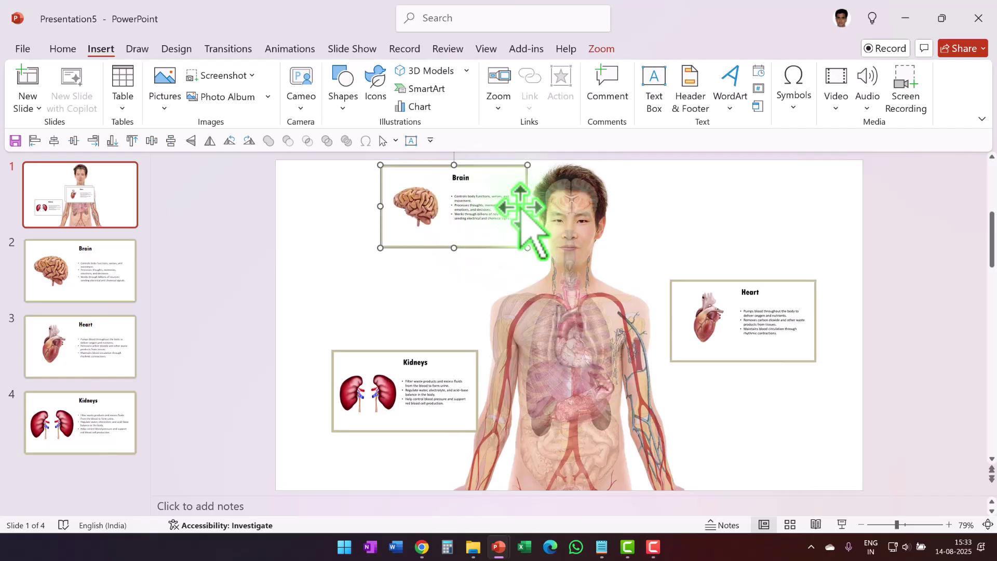
click(733, 236)
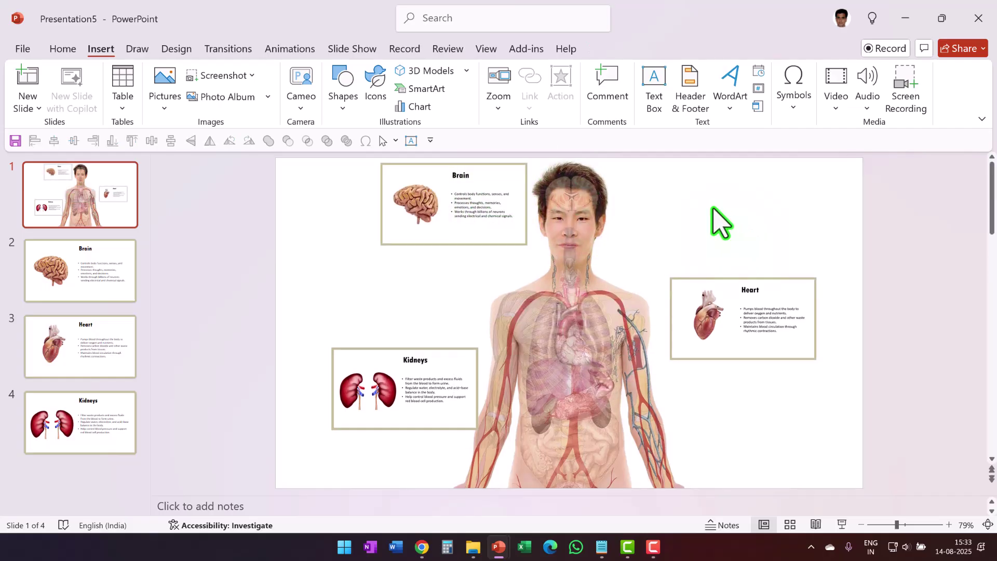
click(61, 49)
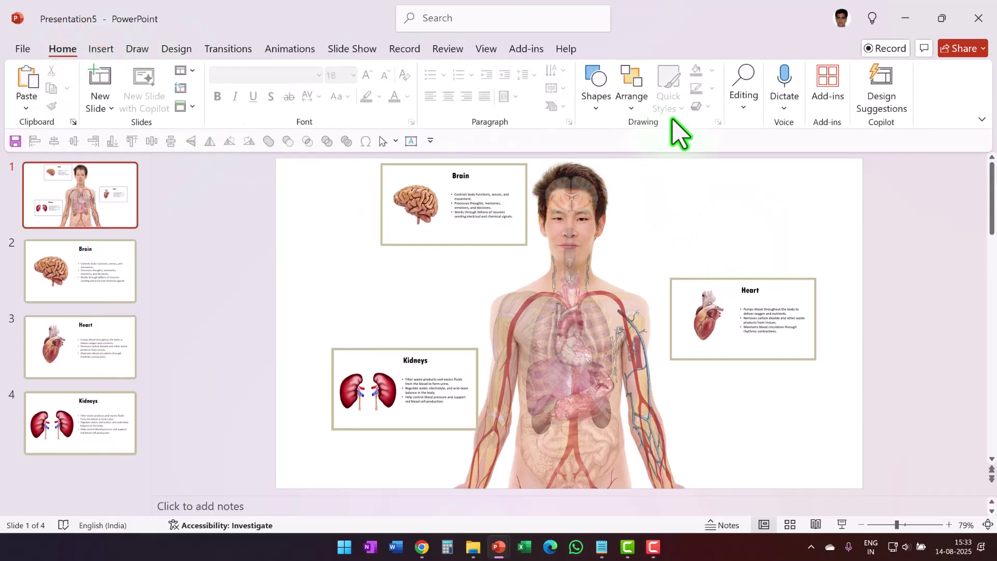
Draw a small arrow from the Brain zoom toward the figure's head
click(592, 104)
click(589, 395)
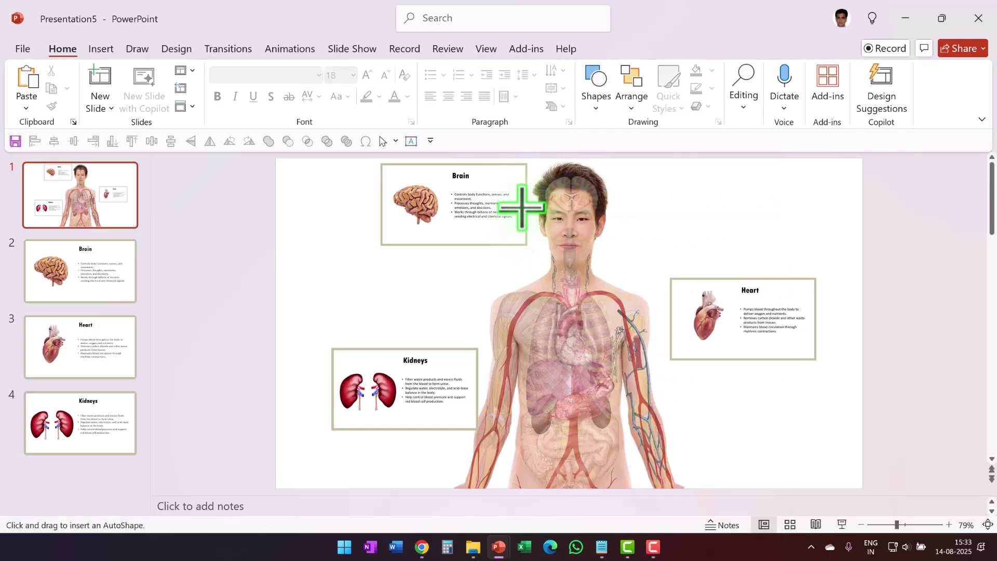
drag(522, 205, 551, 222)
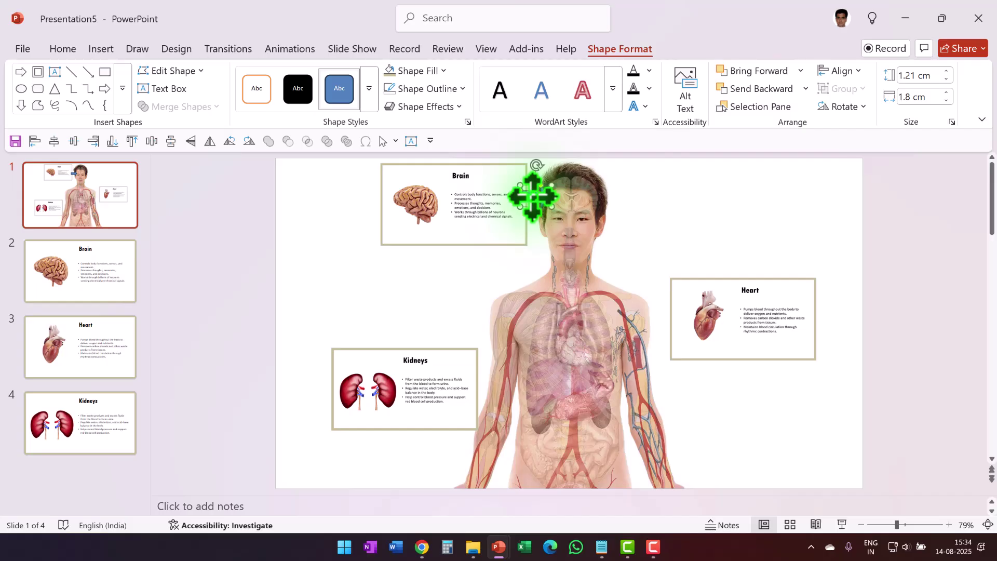
Give the arrow a red fill and set its outline colour
click(436, 71)
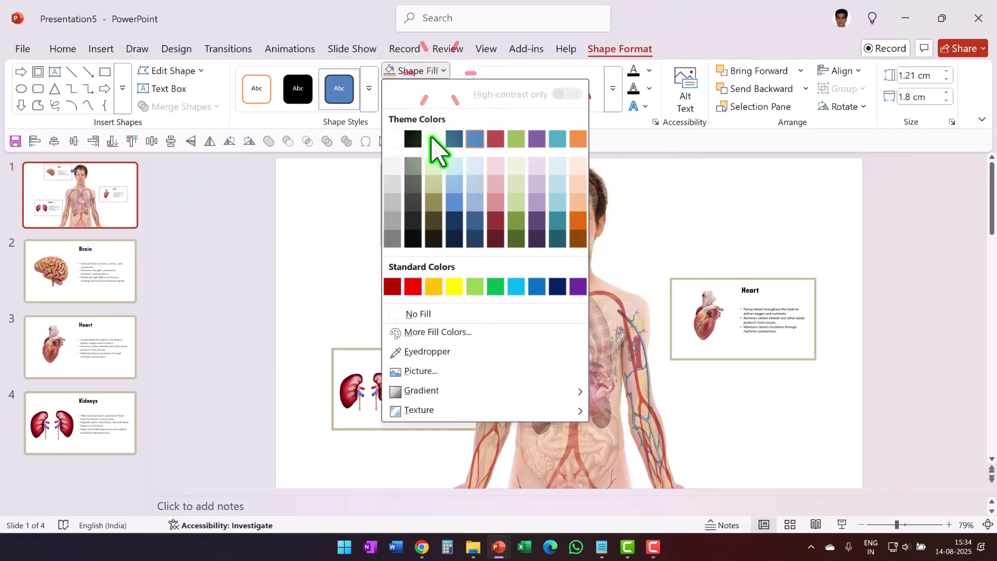
click(413, 286)
click(447, 89)
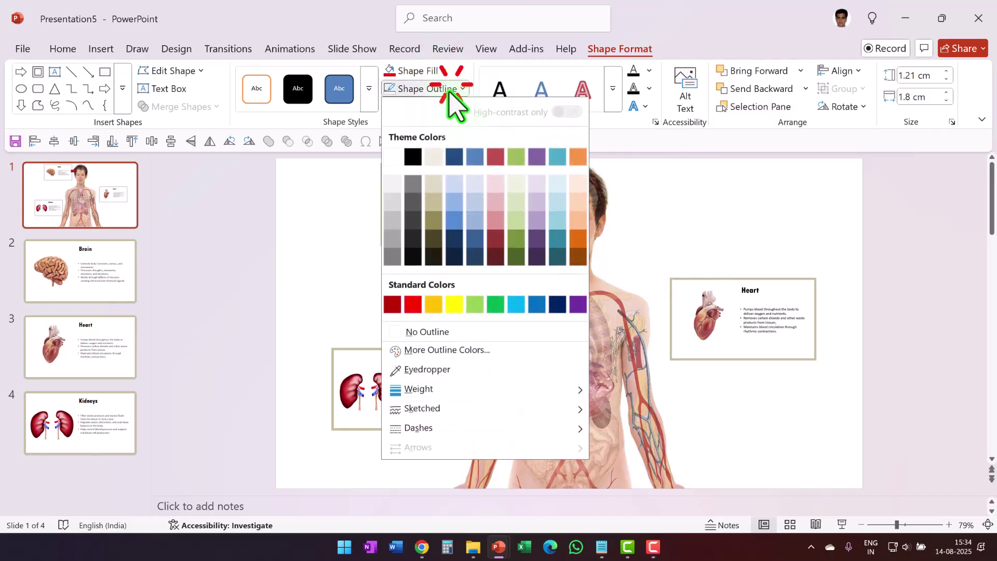
click(395, 162)
click(735, 240)
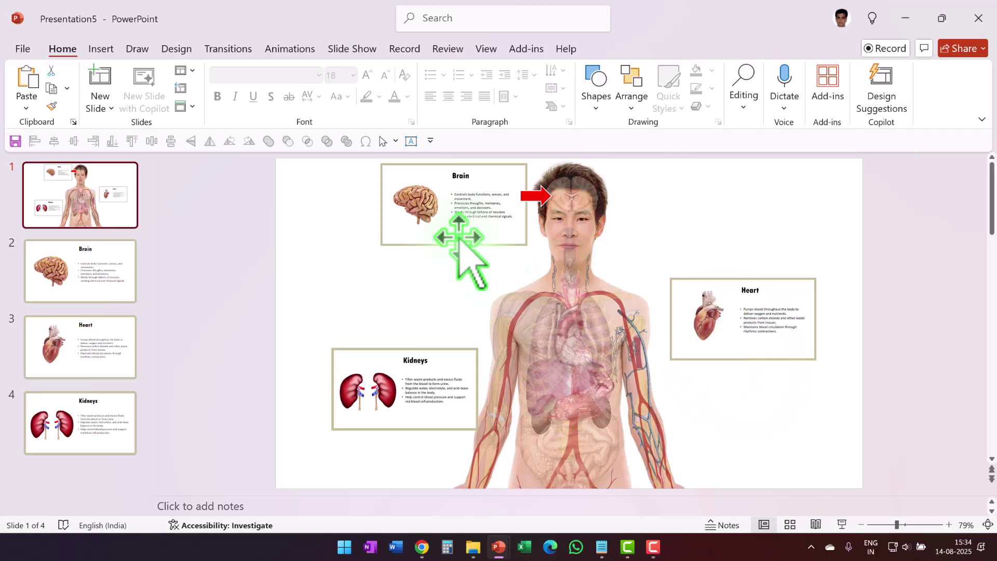
Enable Return to Zoom on the Brain, Heart and Kidneys zooms, then start the slide show
click(418, 202)
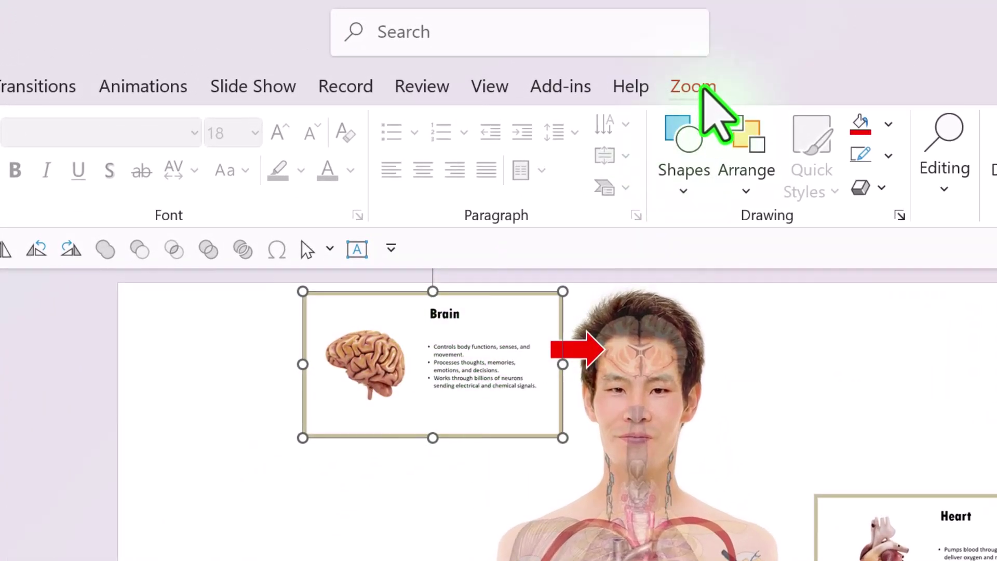
click(703, 88)
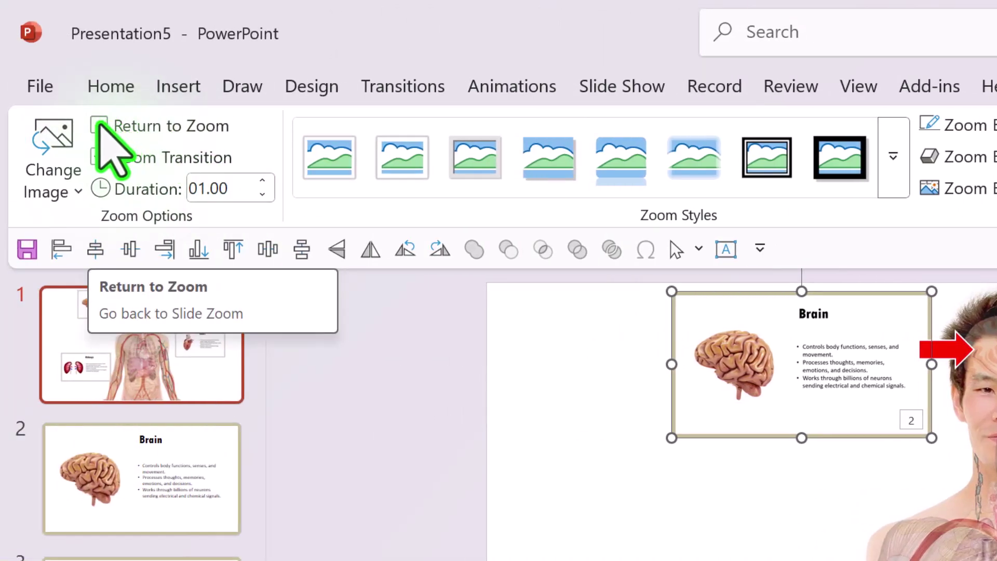
click(99, 125)
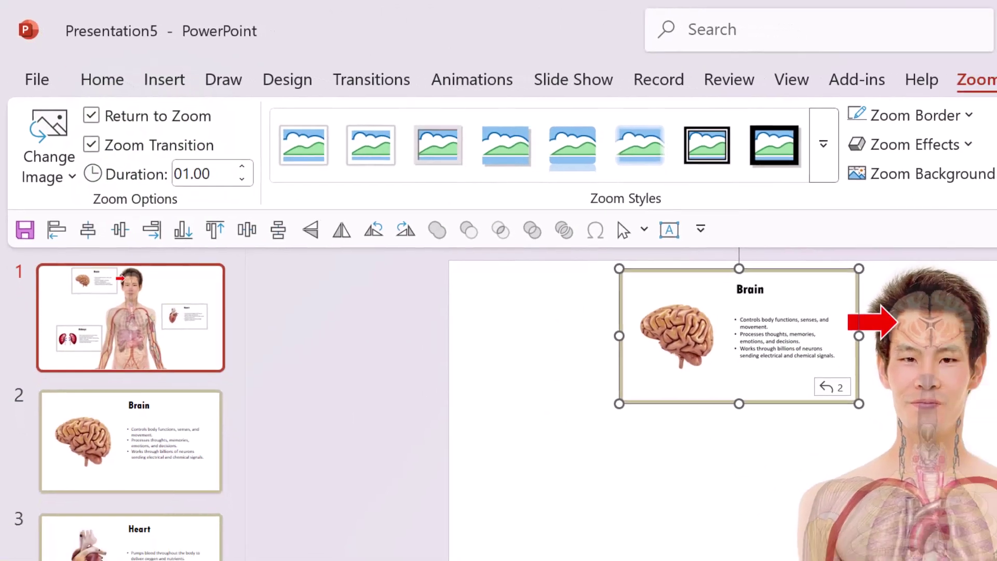
click(710, 307)
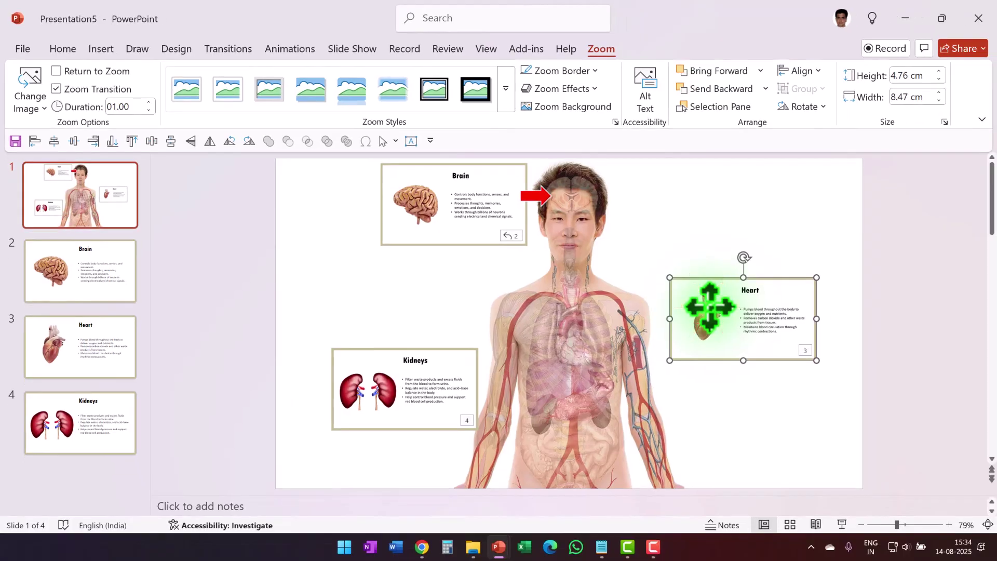
click(407, 392)
click(69, 73)
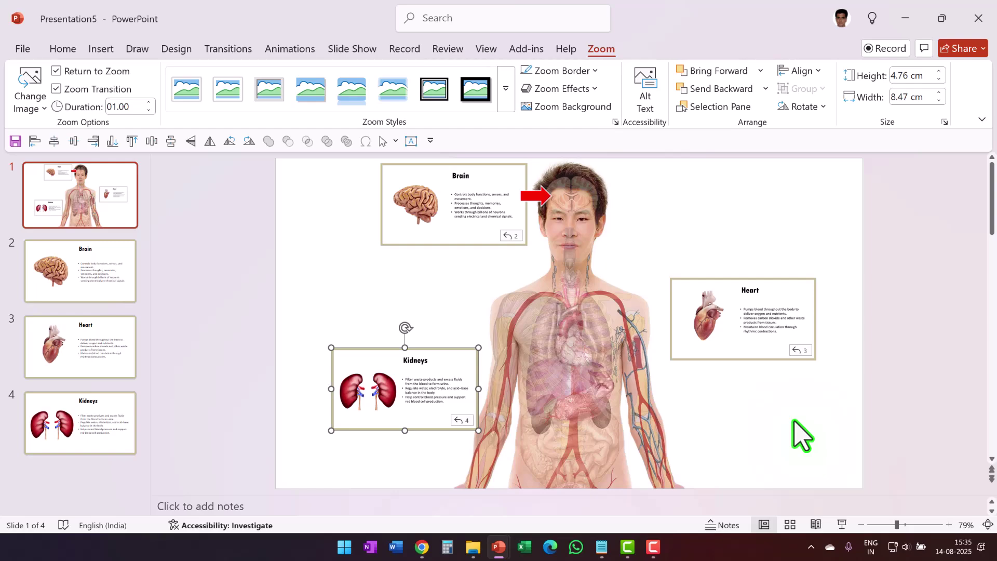
click(839, 525)
click(372, 127)
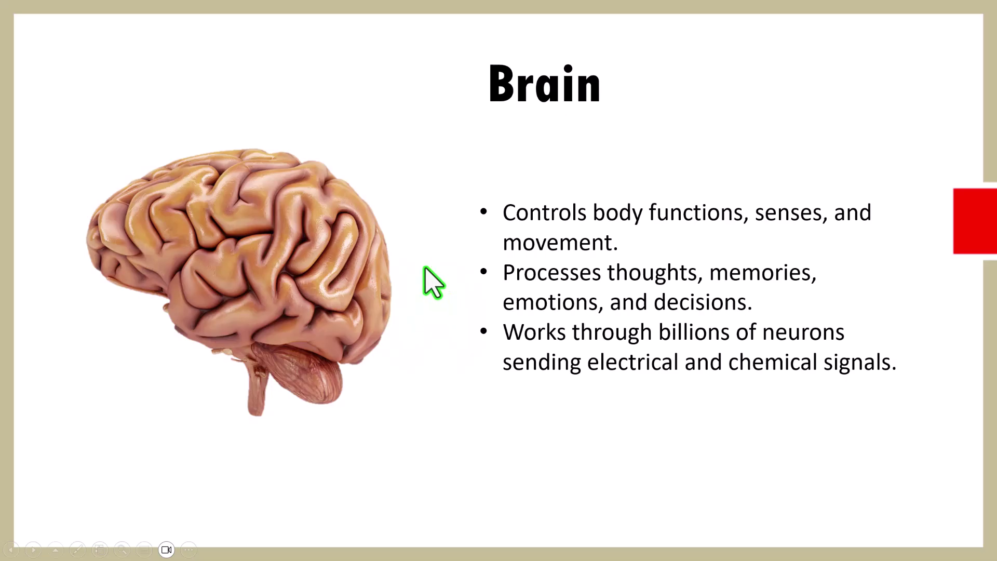
click(424, 263)
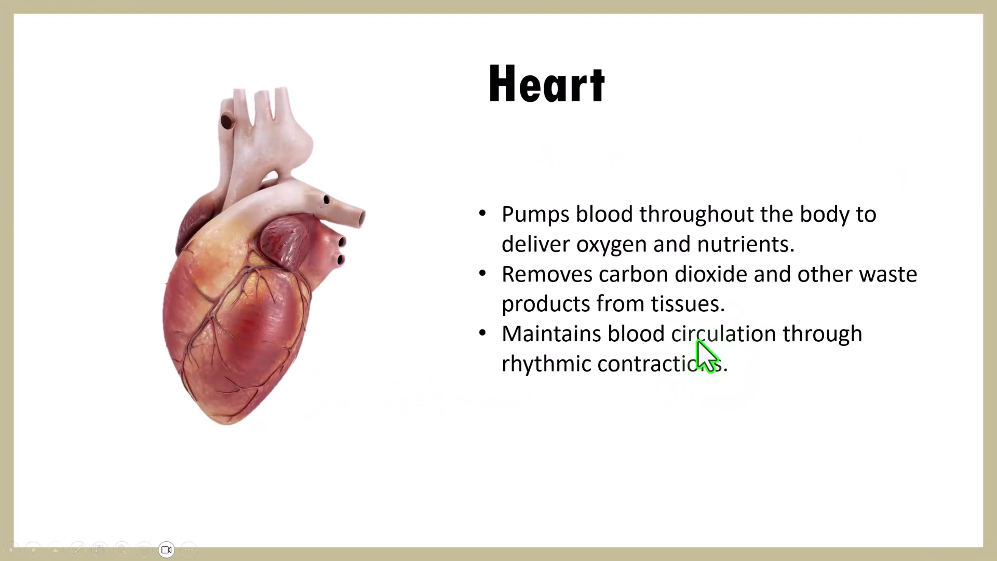
click(698, 353)
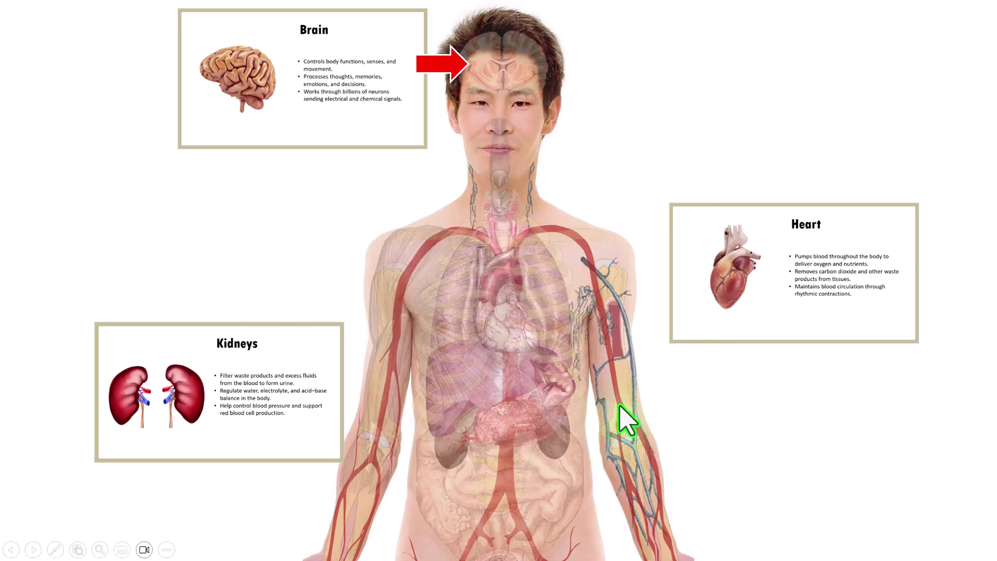
key(Escape)
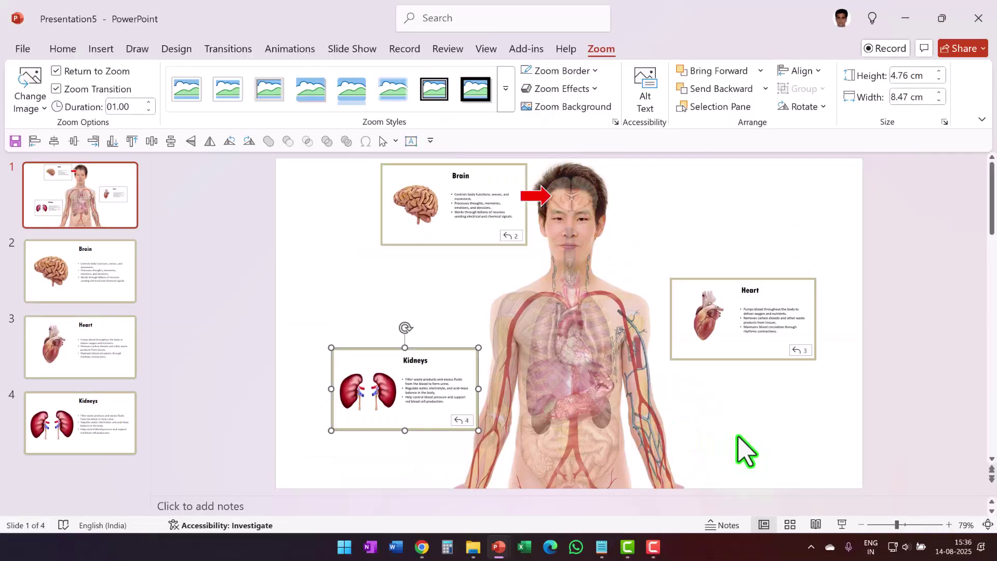
Paste the heart diagram, Aorta, Ventricle and Pulmonary Branches slides after slide 3 using the destination theme
right_click(85, 386)
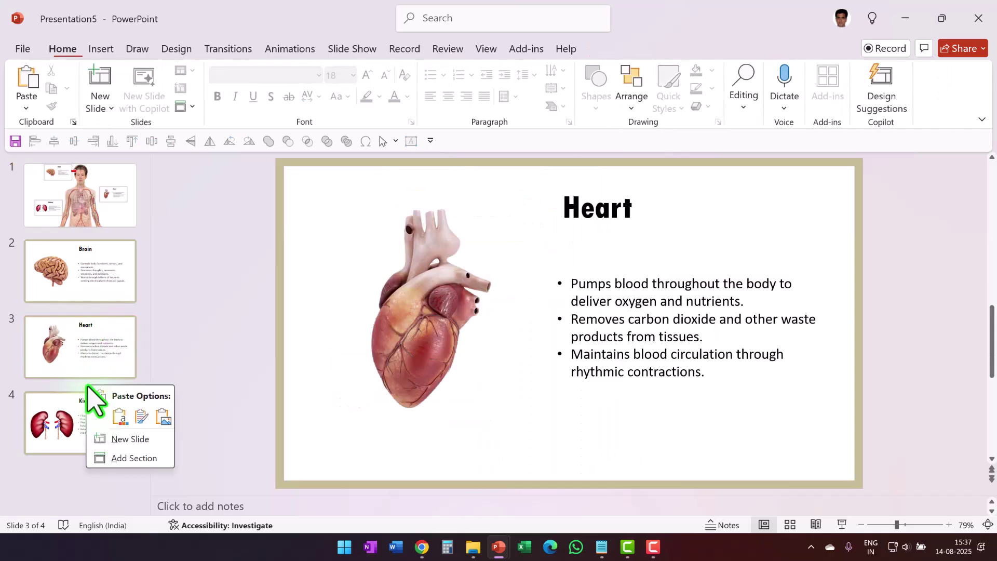
click(119, 418)
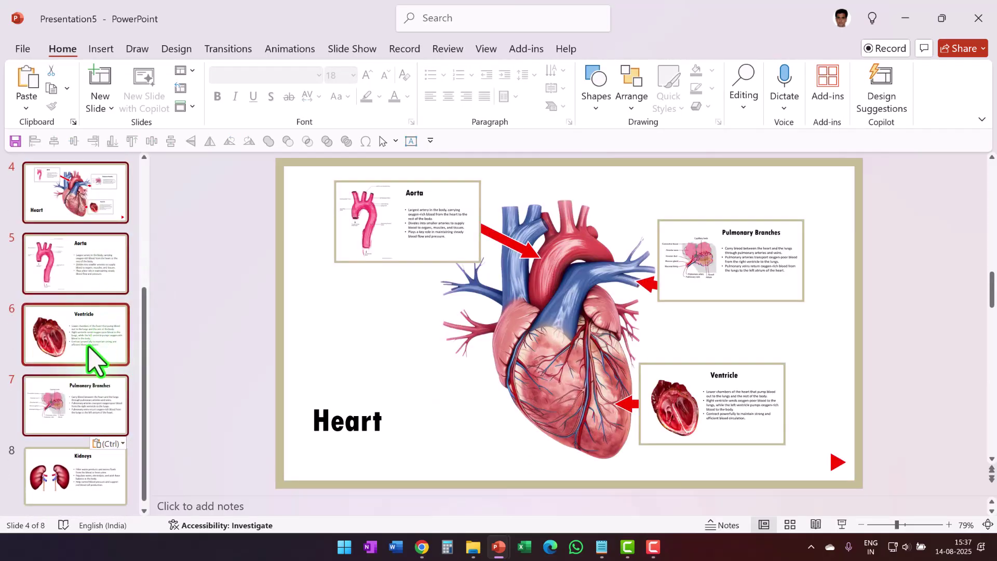
scroll(99, 322, up, 2)
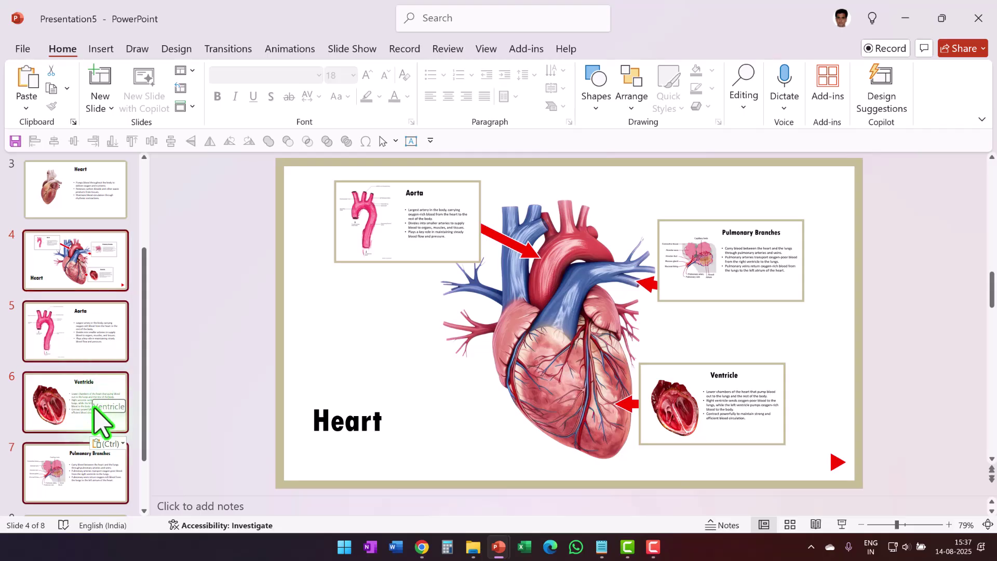
scroll(430, 396, up, 1)
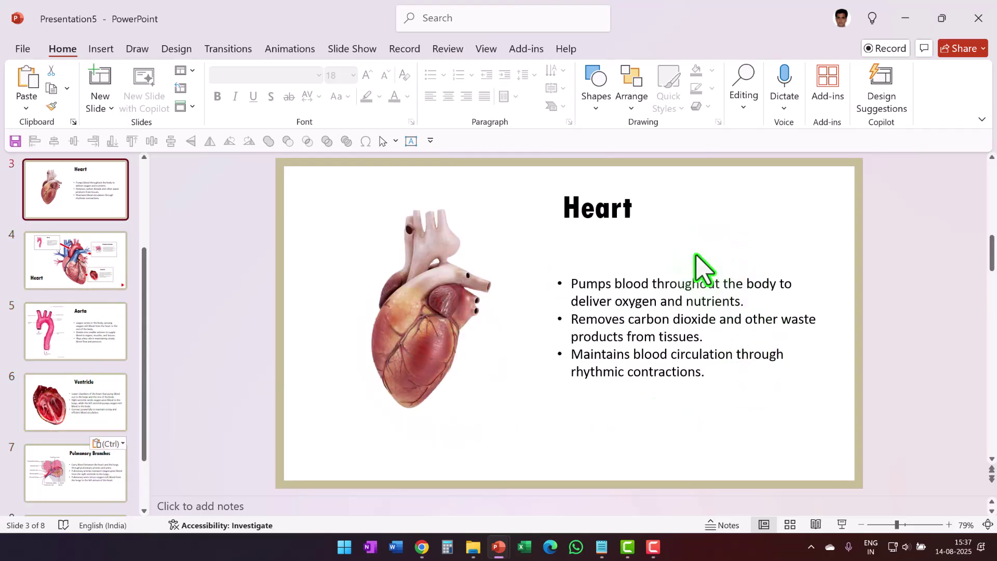
Review the pasted heart diagram, Aorta, Ventricle and Pulmonary Branches slides
click(86, 273)
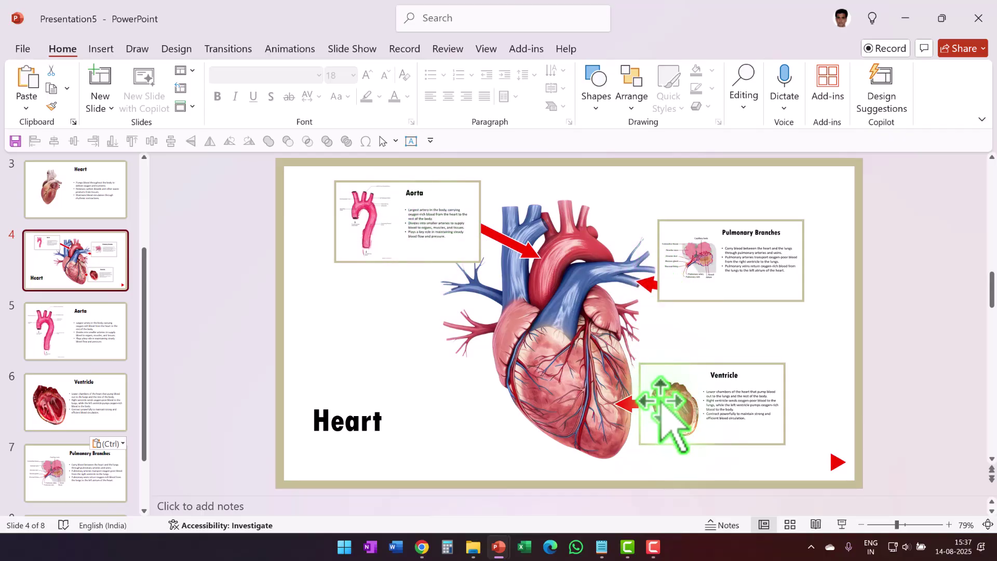
click(102, 354)
click(86, 415)
click(73, 494)
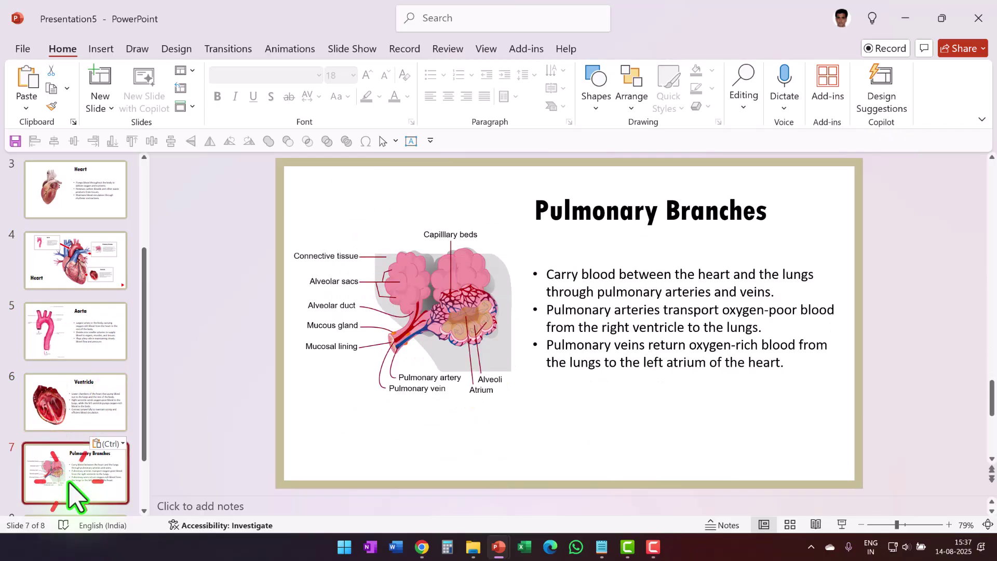
click(75, 260)
Delete the Aorta, Pulmonary Branches and Ventricle boxes from the slide 4 heart diagram
click(413, 234)
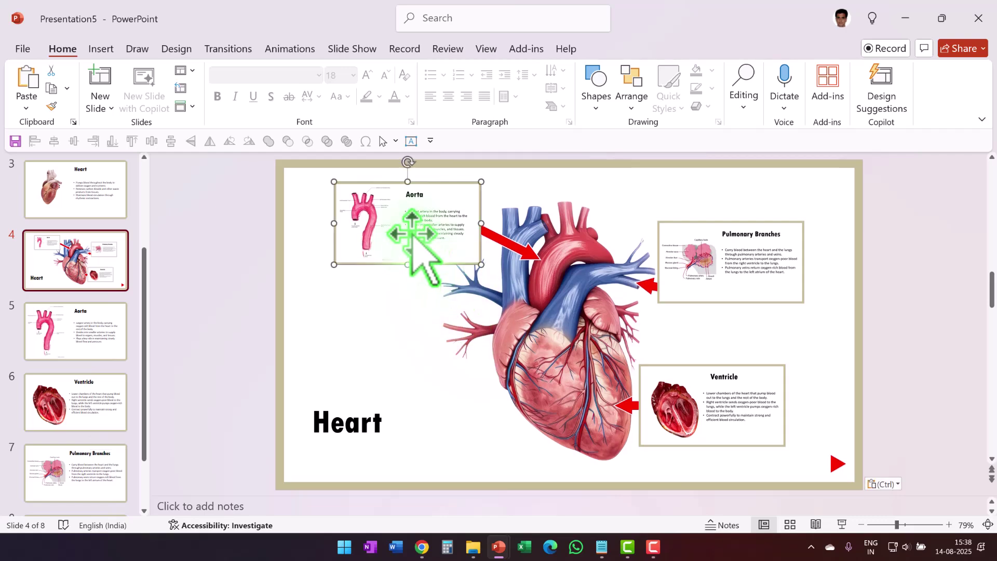
shift+click(723, 278)
shift+click(670, 439)
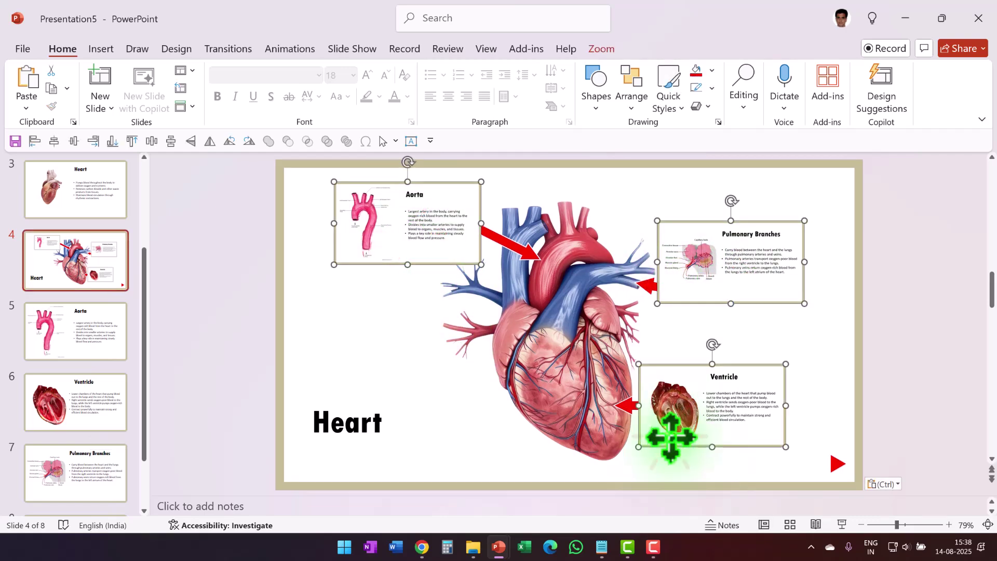
key(Delete)
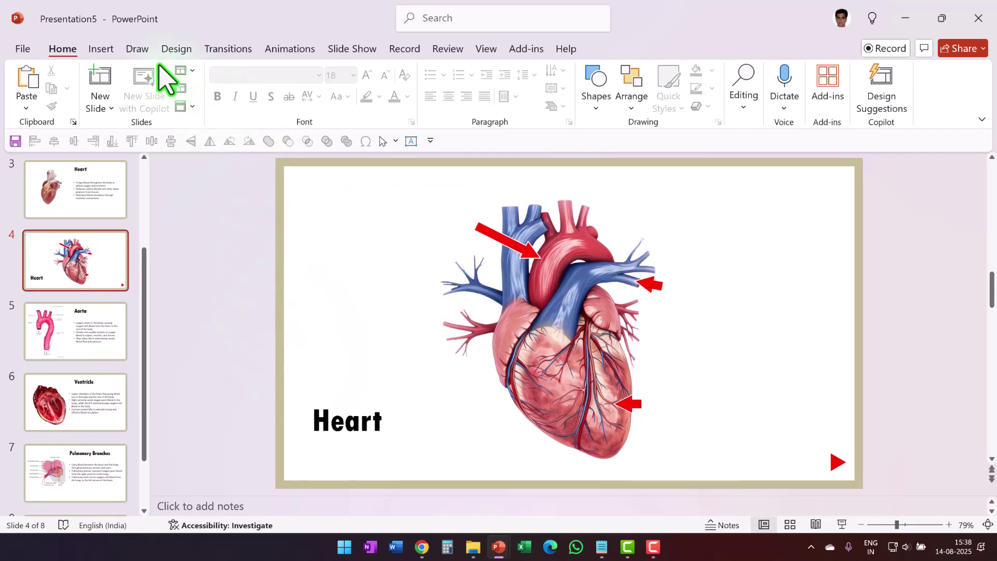
In Insert > Zoom > Slide Zoom, tick 5. Aorta, 6. Ventricle and 7. Pulmonary Branches
click(96, 49)
click(498, 91)
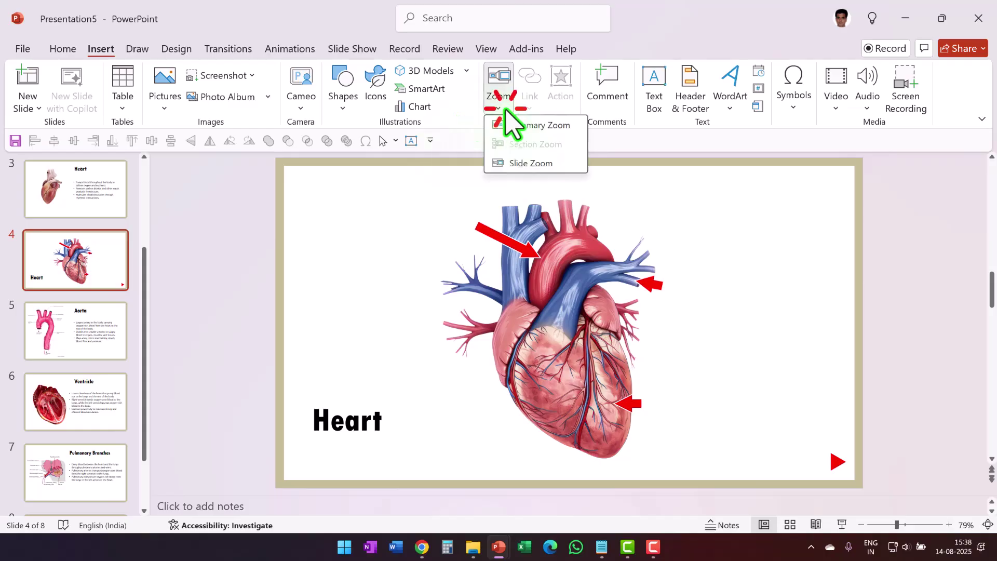
click(523, 161)
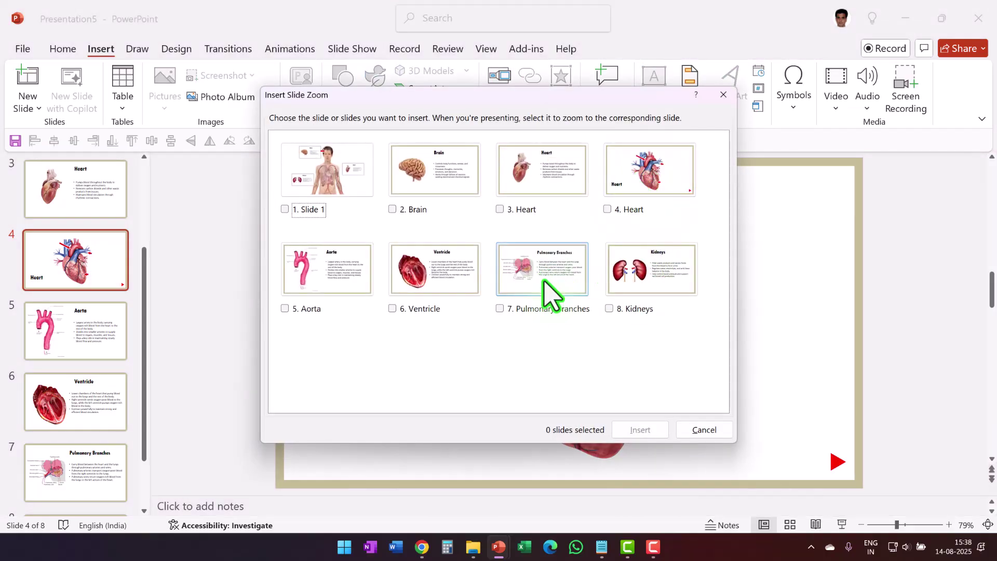
click(286, 309)
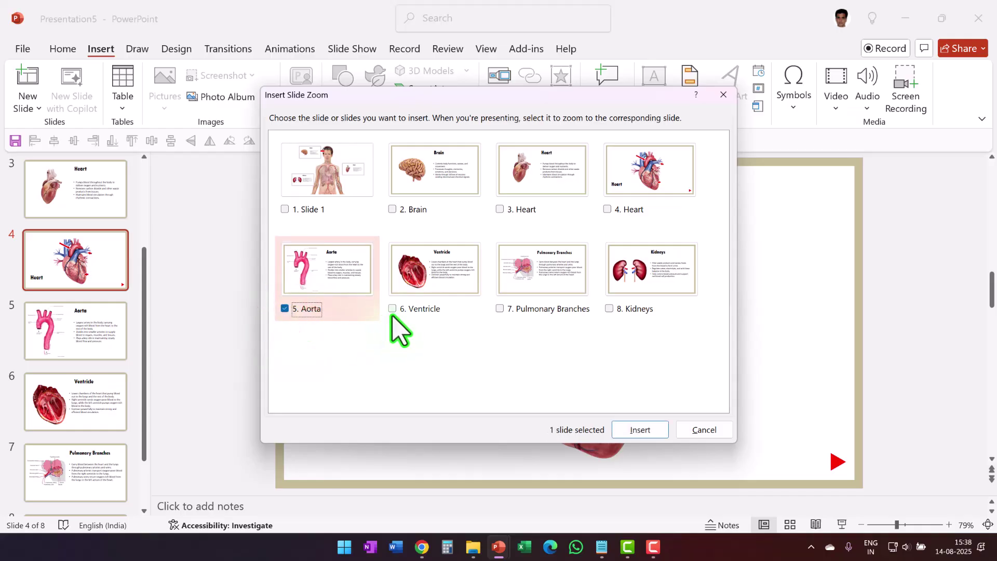
click(394, 309)
click(500, 309)
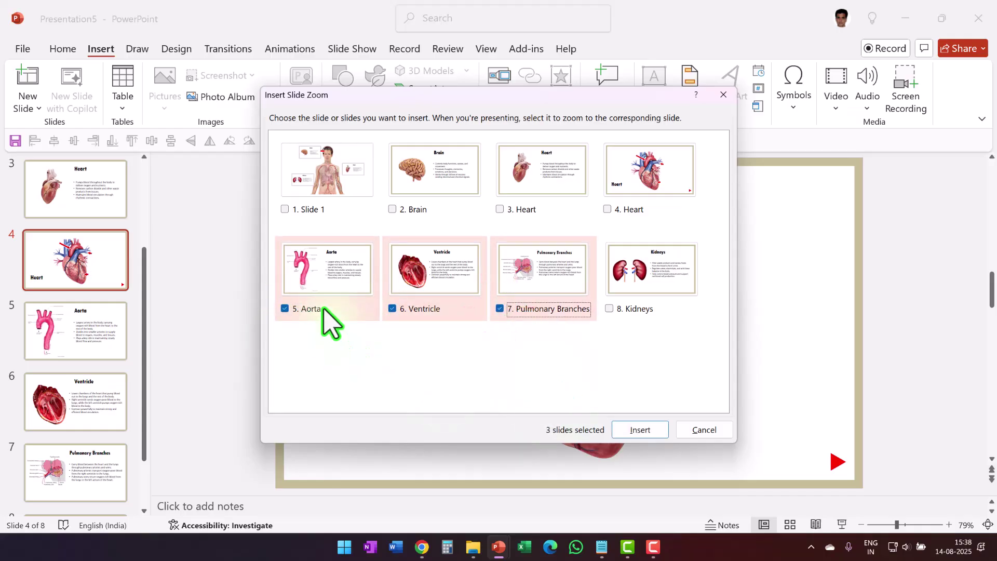